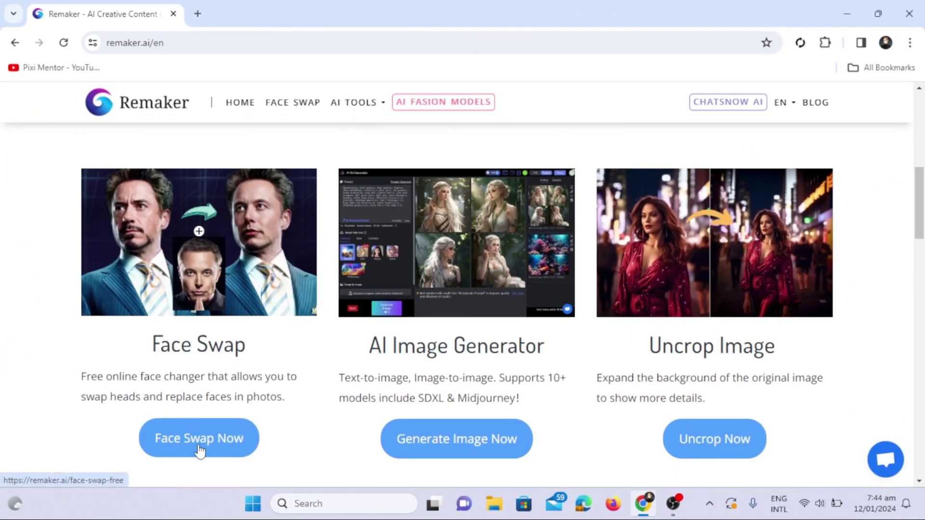
Sign in to Remaker with Google and reach the Video Face Swap page with 30 credits.
click(198, 443)
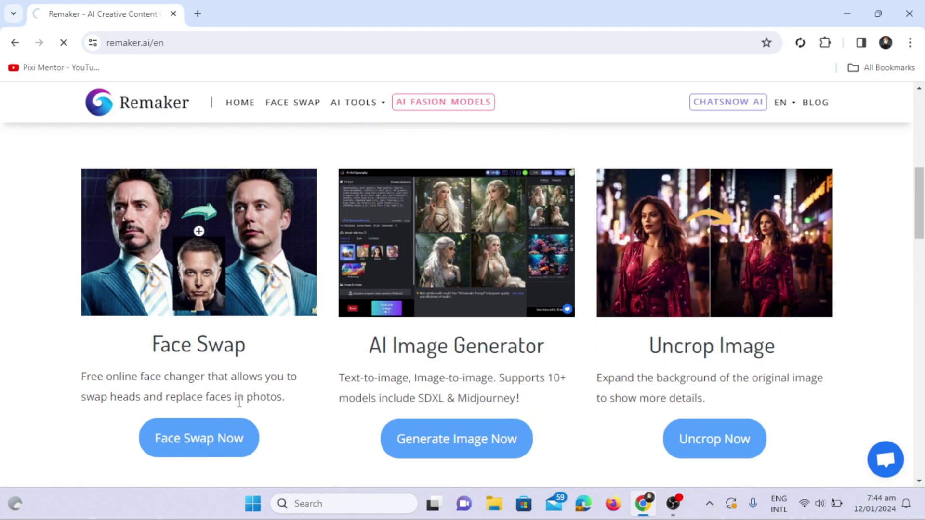
click(880, 99)
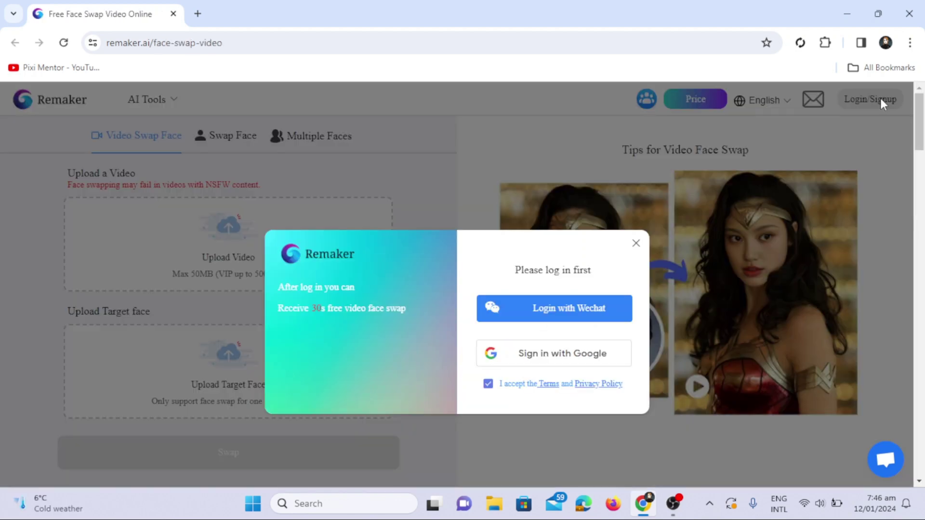
scroll(880, 98, up, 5)
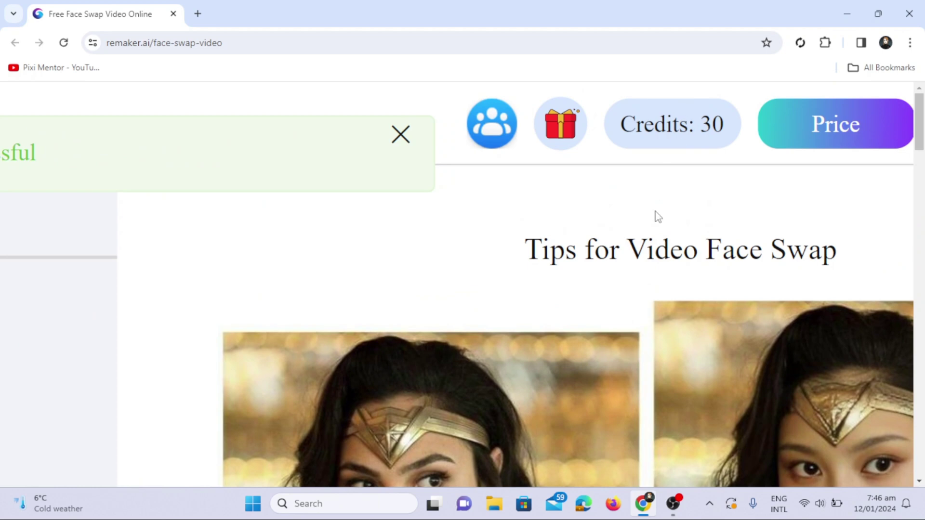
scroll(658, 217, down, 5)
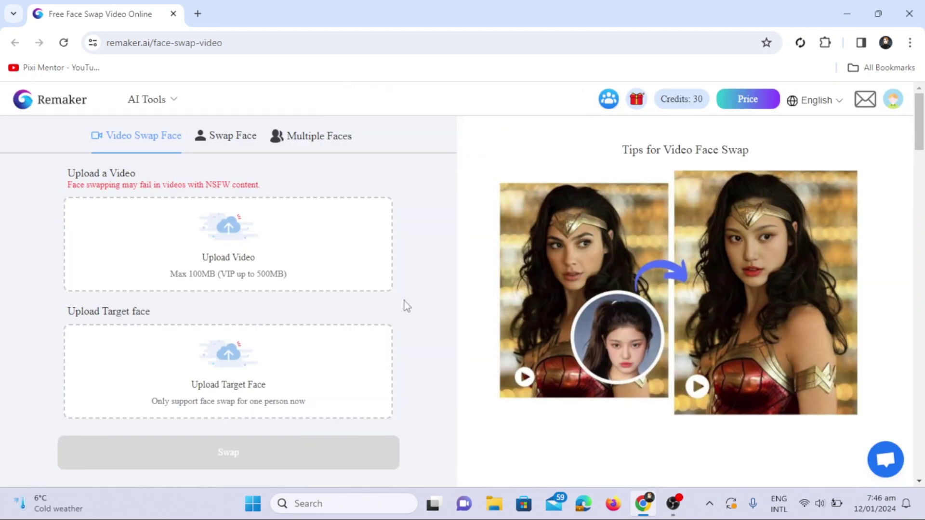
click(235, 141)
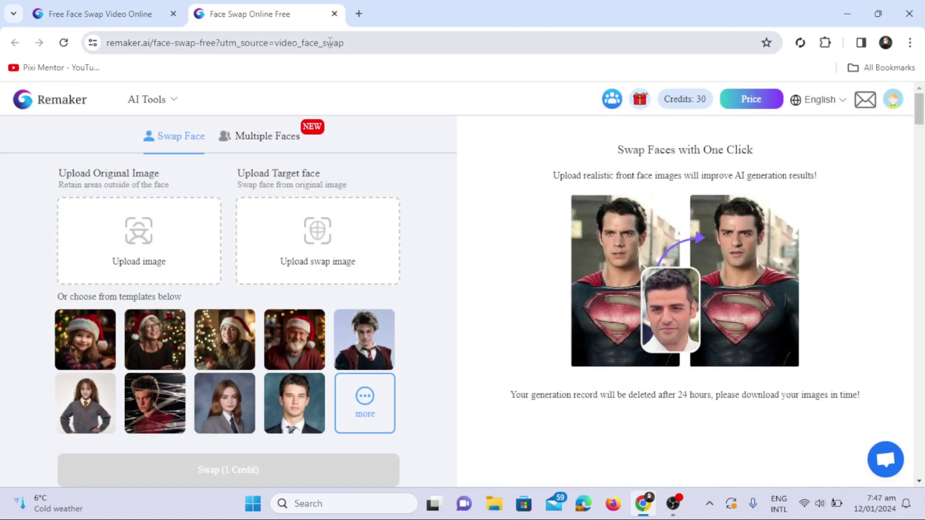
click(334, 14)
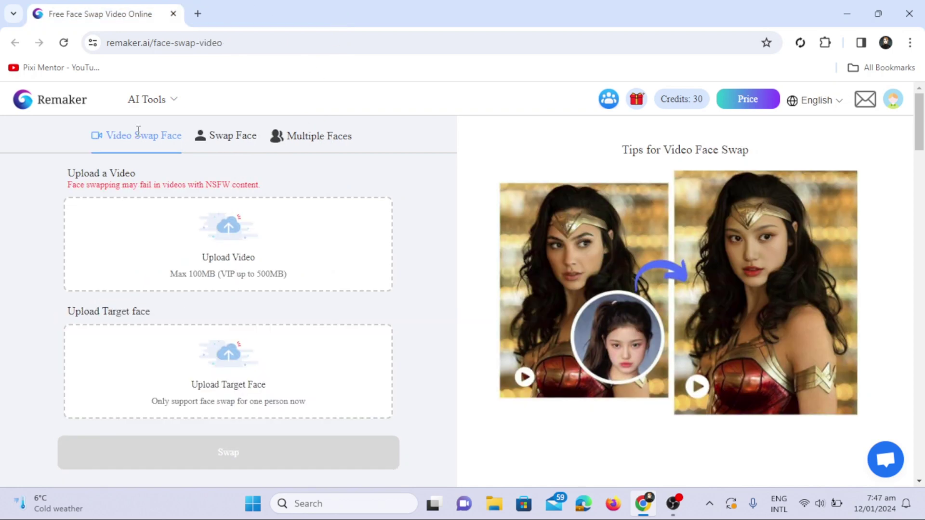
Upload the source clip and the Untitled design (5) face image, then start the Swap.
click(247, 274)
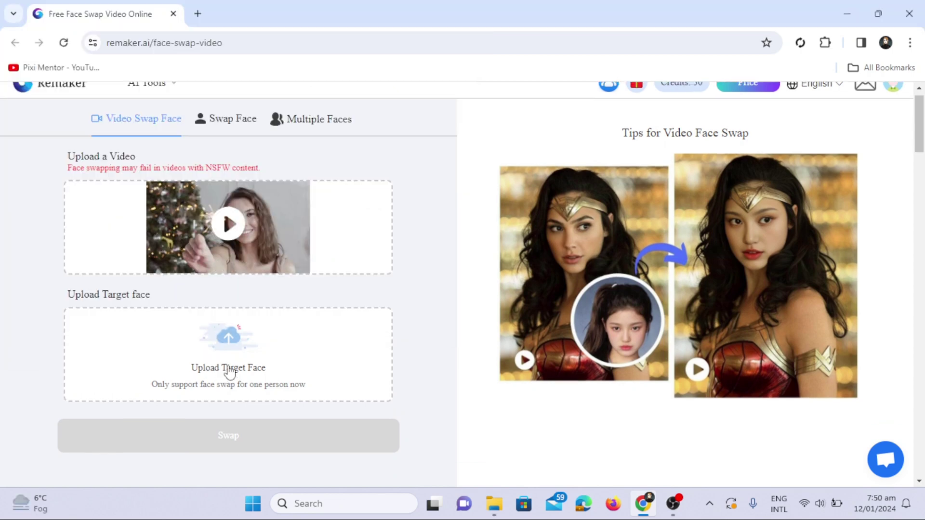
click(229, 371)
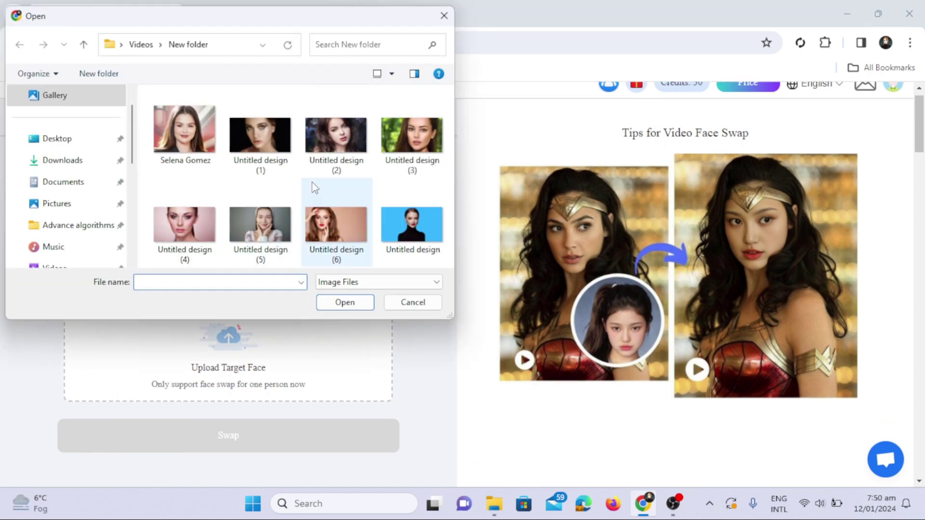
click(268, 225)
click(343, 302)
scroll(240, 326, down, 1)
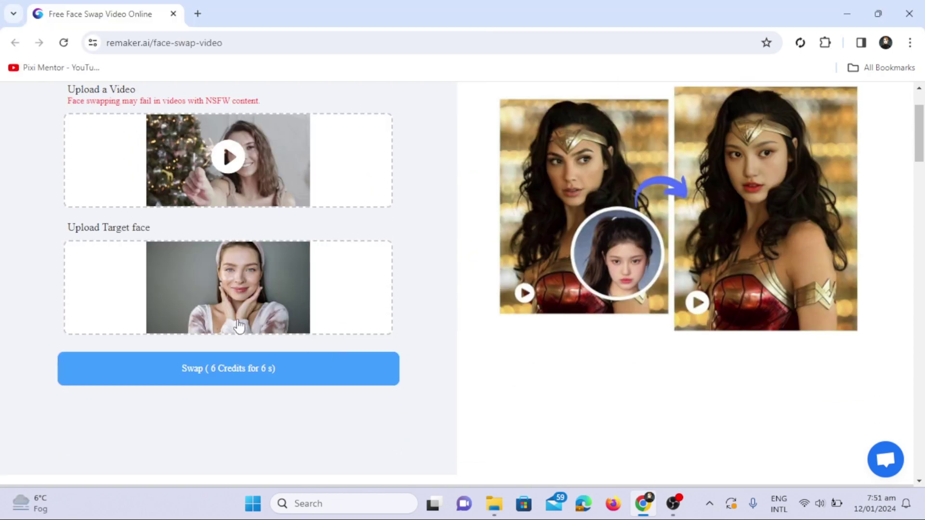
click(243, 383)
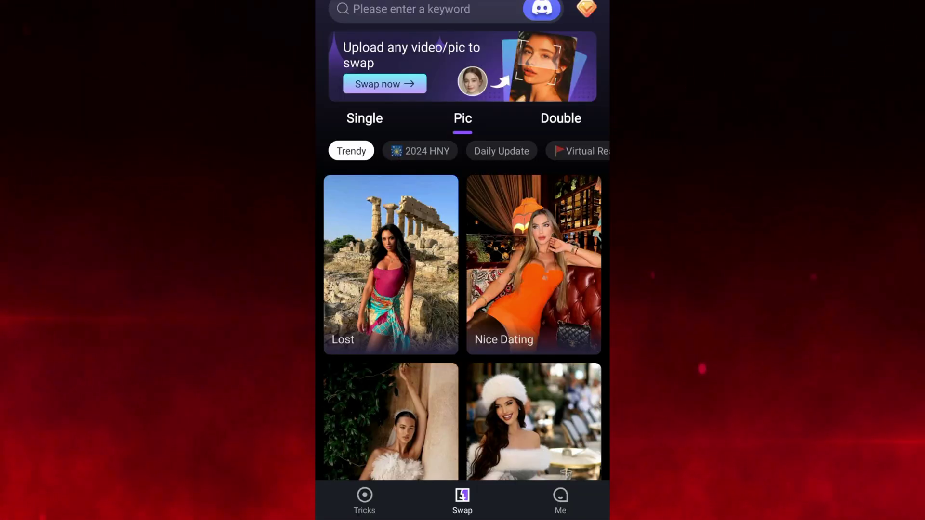
Start a custom swap from the 'Upload any video/pic to swap' banner on the Swap feed.
scroll(374, 229, down, 3)
scroll(374, 229, up, 3)
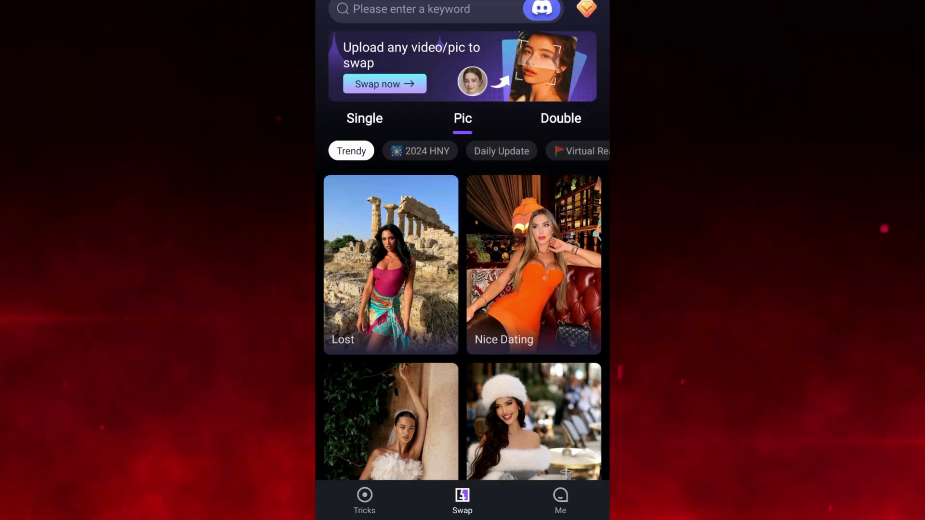
scroll(362, 227, down, 2)
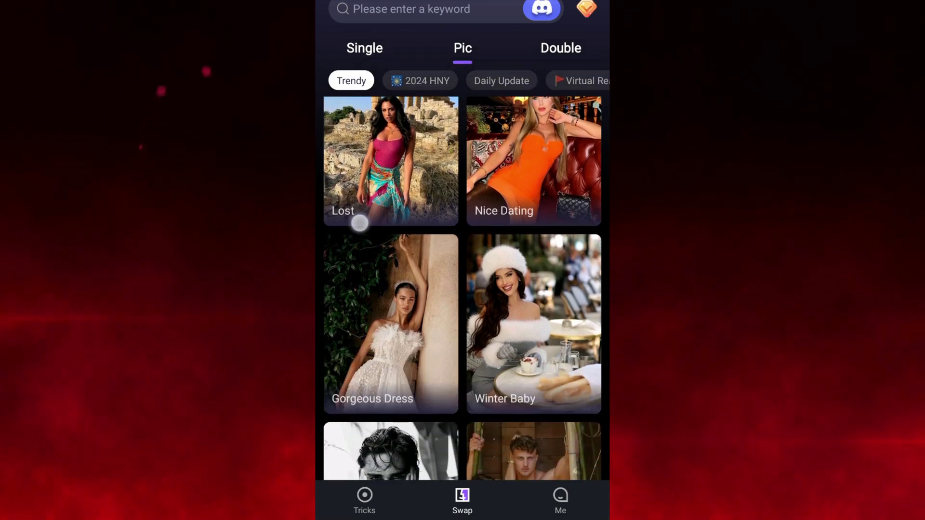
scroll(337, 159, down, 2)
scroll(341, 179, up, 3)
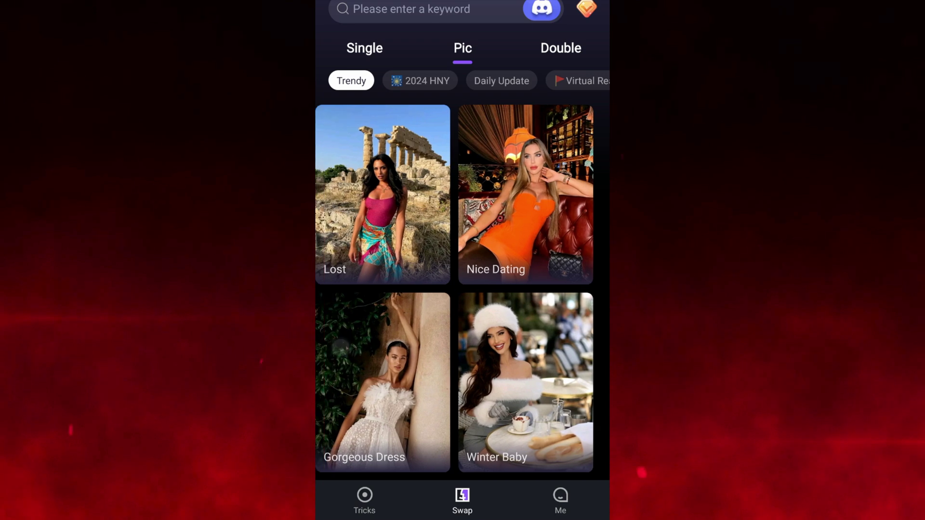
scroll(420, 240, up, 2)
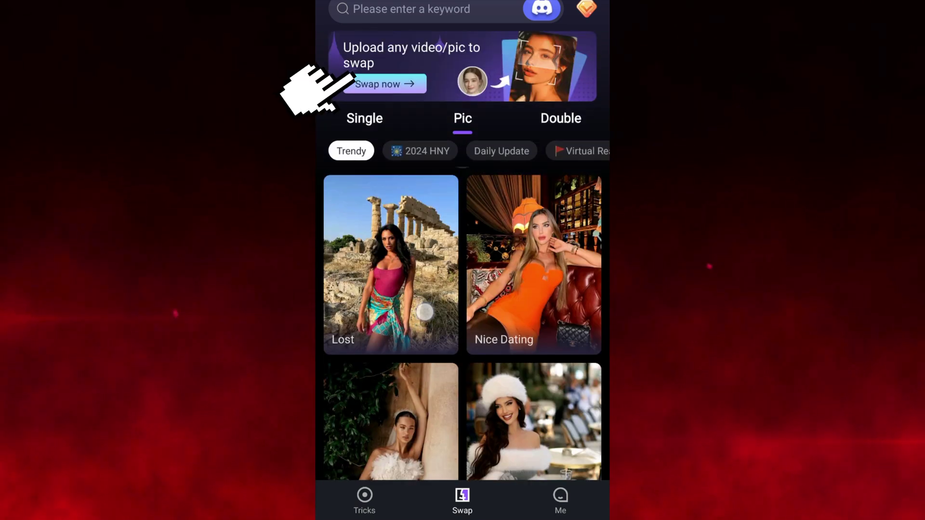
click(376, 80)
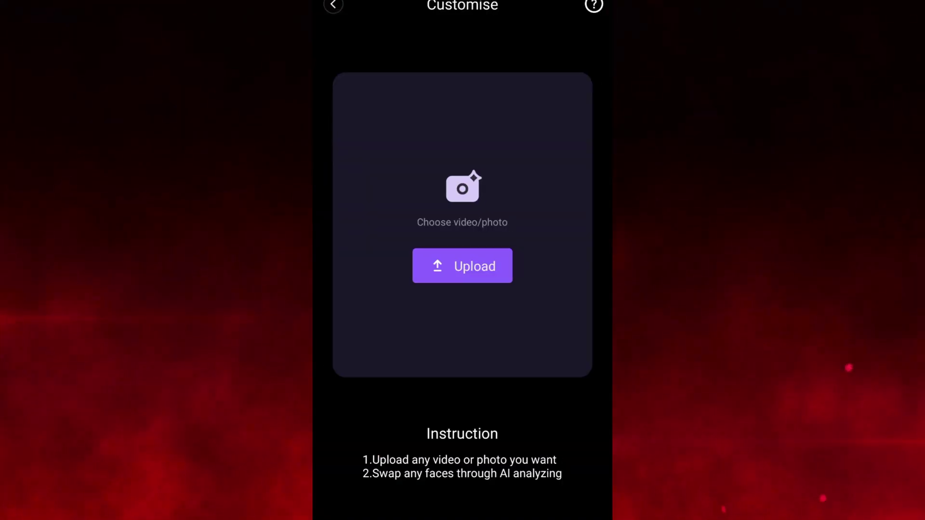
Load the 5-second earphones video as the template and bring up the Choose a face options.
click(471, 267)
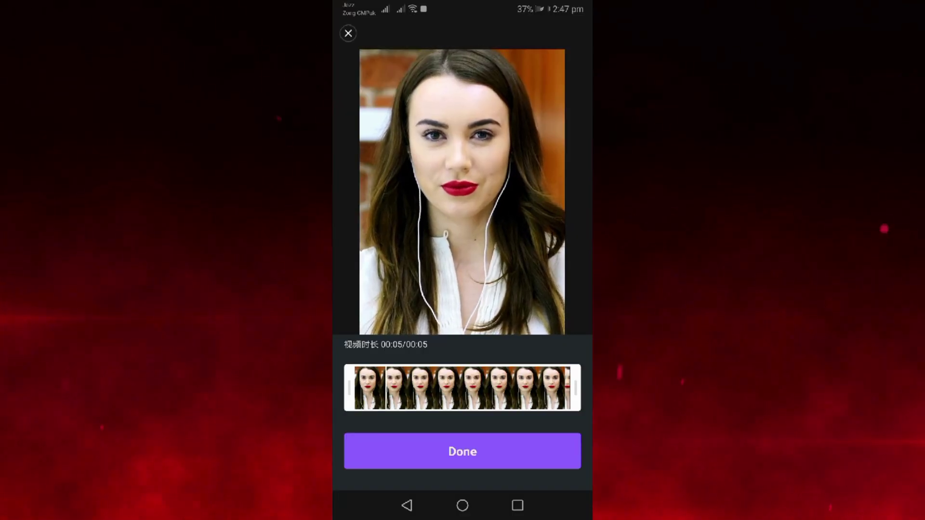
click(443, 450)
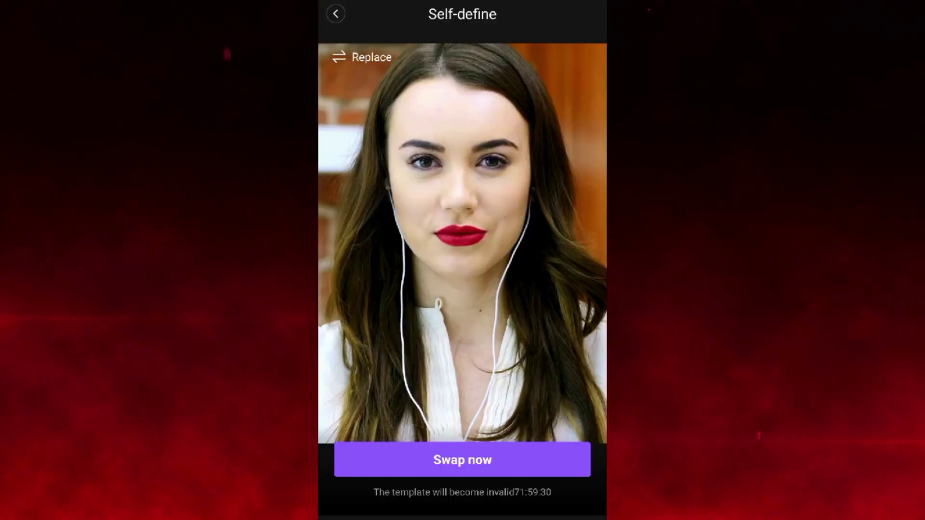
click(456, 462)
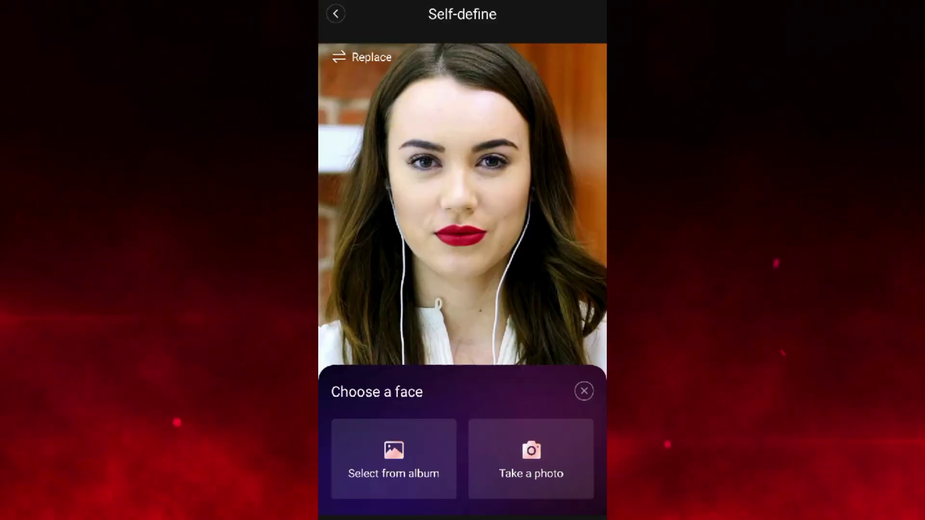
Add a face from the album, then replace the template with the pink-and-blue-haired CameraRoll clip.
click(394, 458)
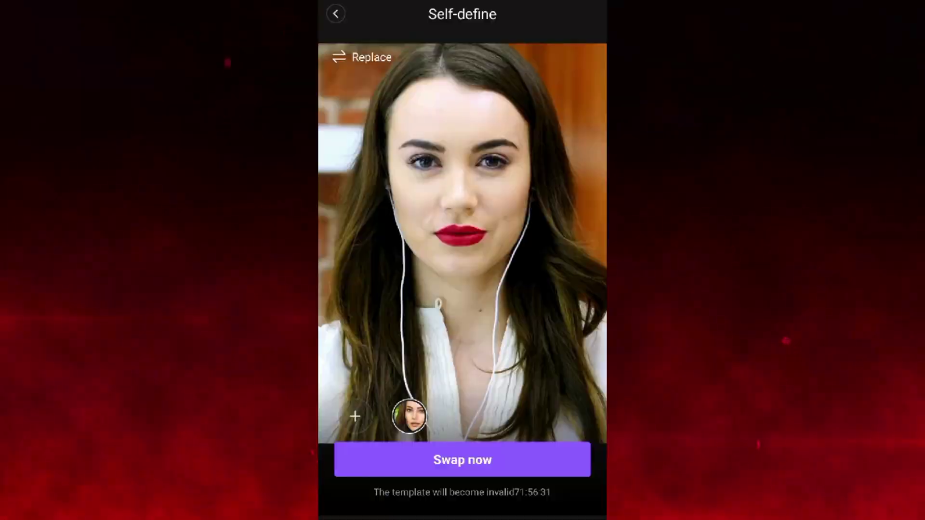
click(367, 53)
click(556, 126)
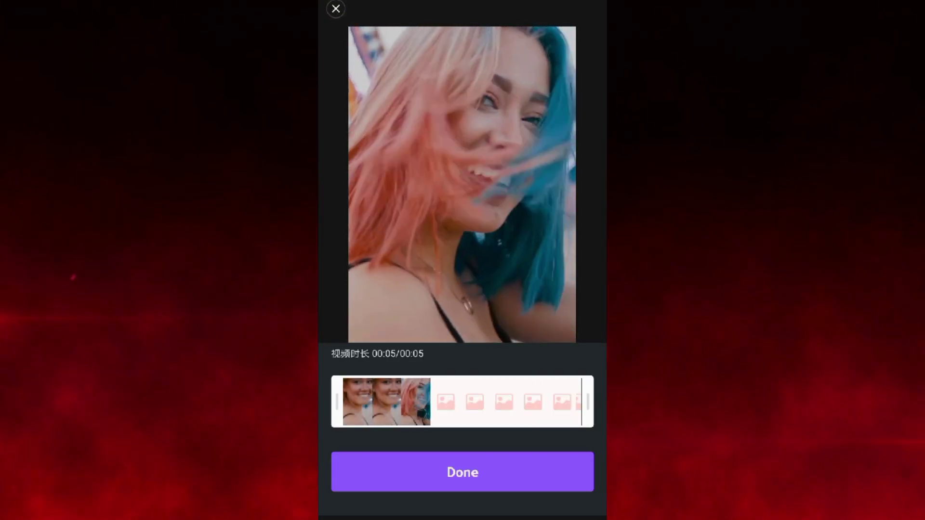
Confirm the 5-second trimmed pink-and-blue-haired clip.
click(463, 472)
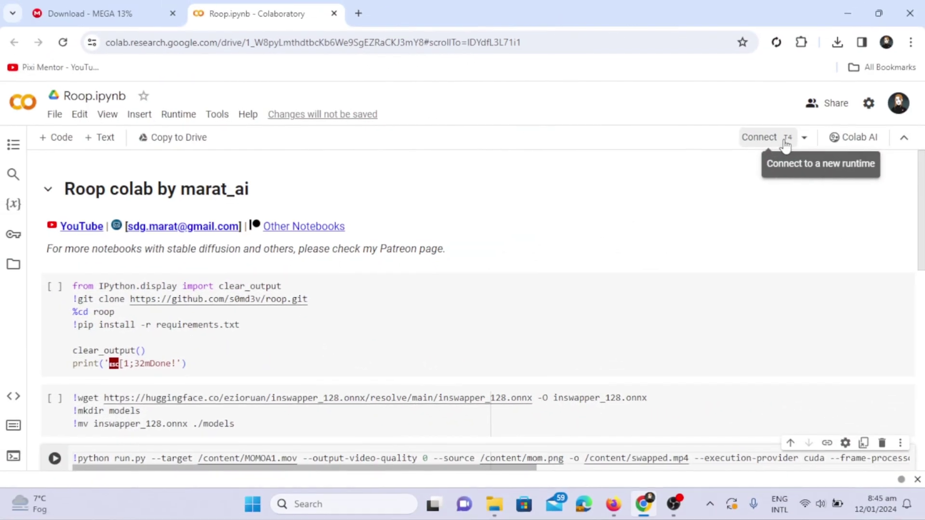
Connect the Roop notebook and save the runtime type with the T4 GPU accelerator.
click(780, 141)
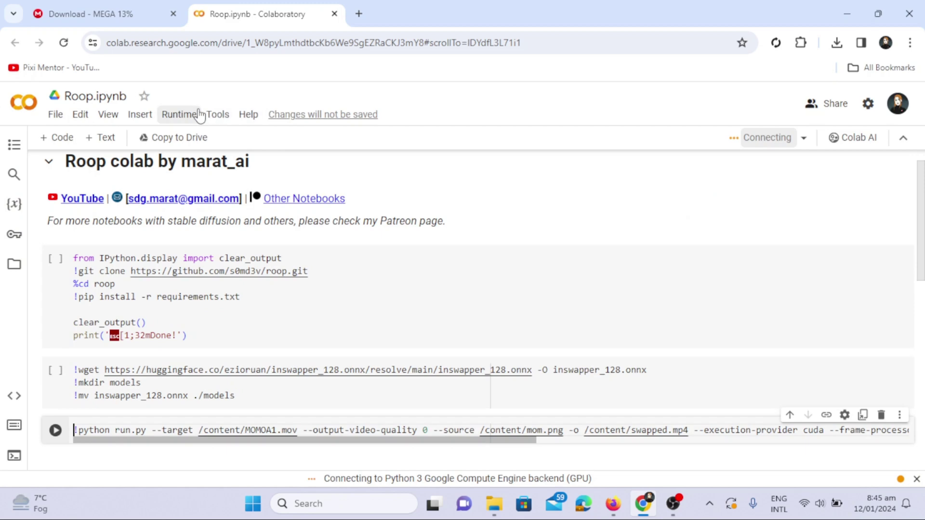
click(192, 116)
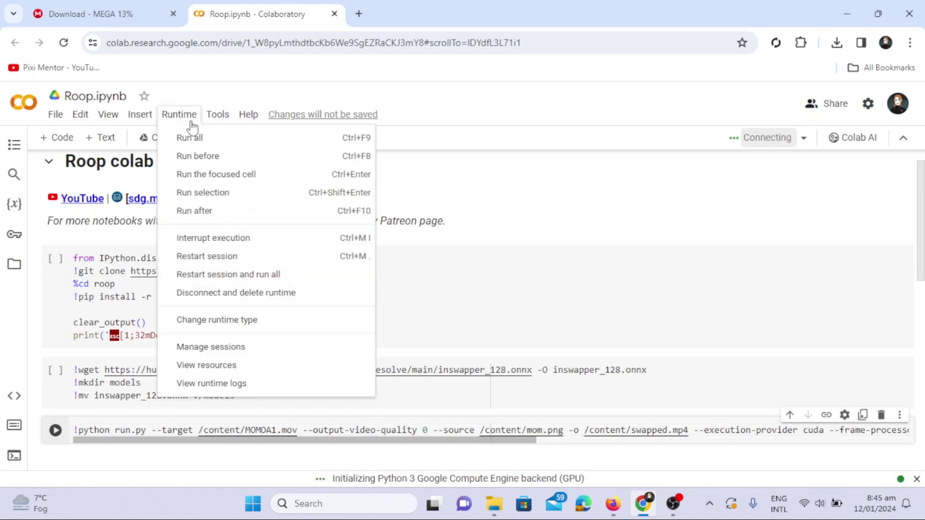
click(235, 329)
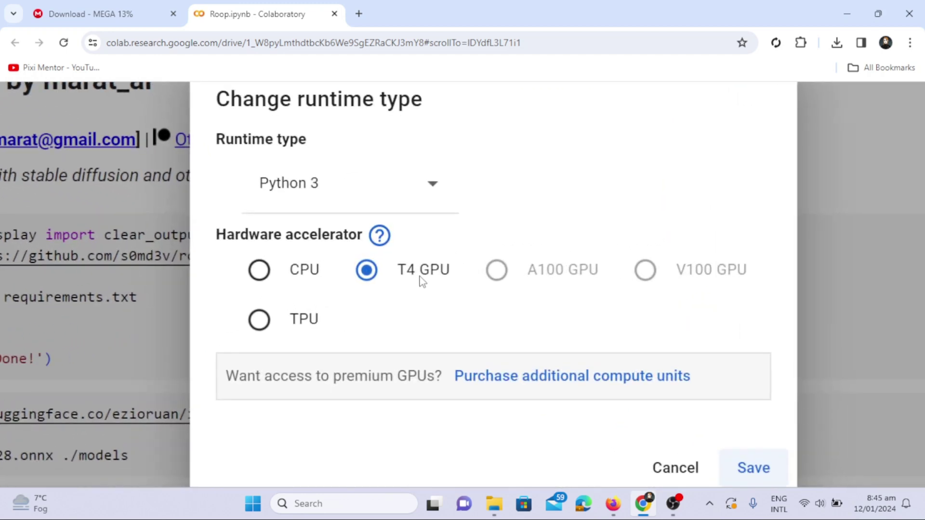
click(751, 475)
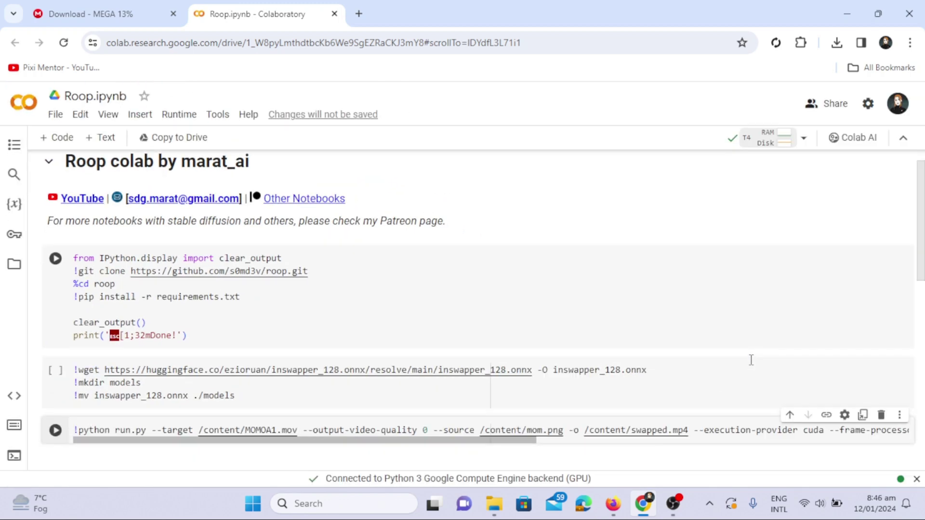
Run the setup cells that install Roop and download the inswapper_128.onnx model.
scroll(525, 238, down, 1)
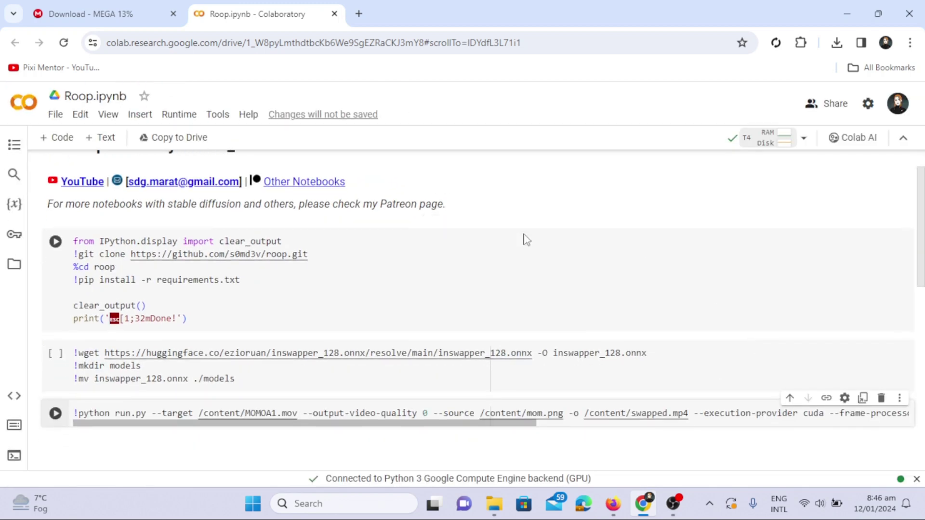
click(55, 241)
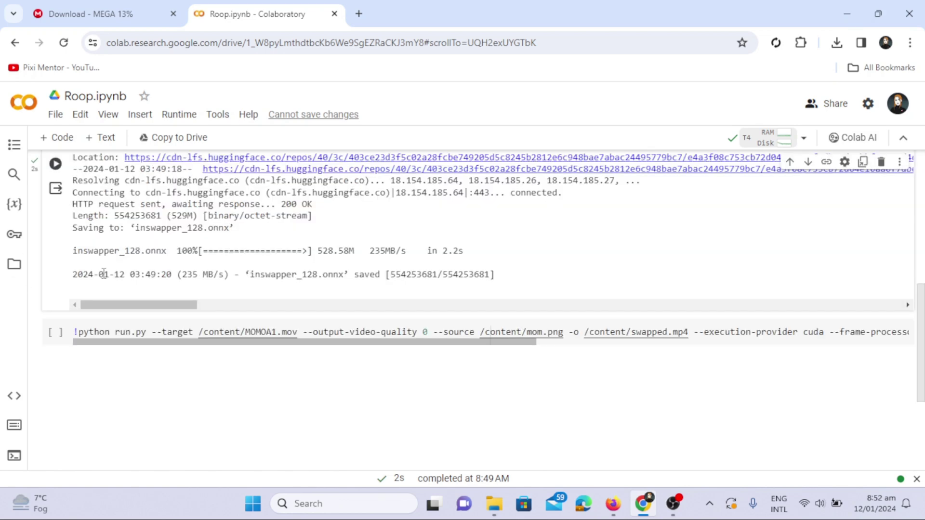
scroll(103, 272, up, 2)
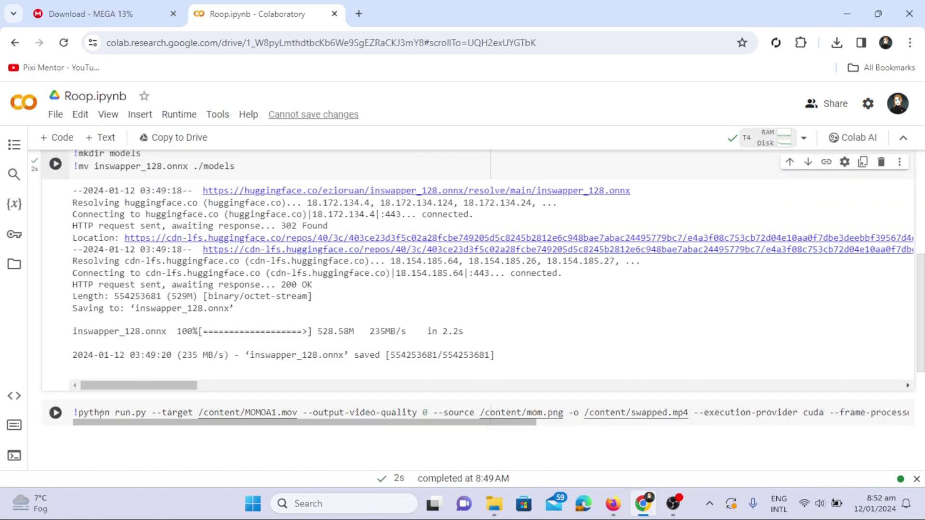
Upload faceswap photo.png and video.mp4 to the Colab session files.
click(15, 264)
click(49, 171)
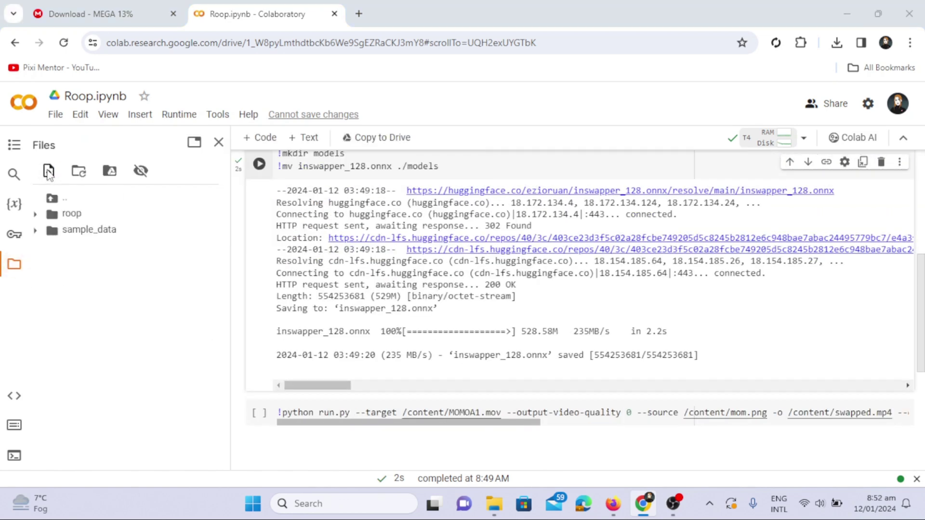
click(182, 127)
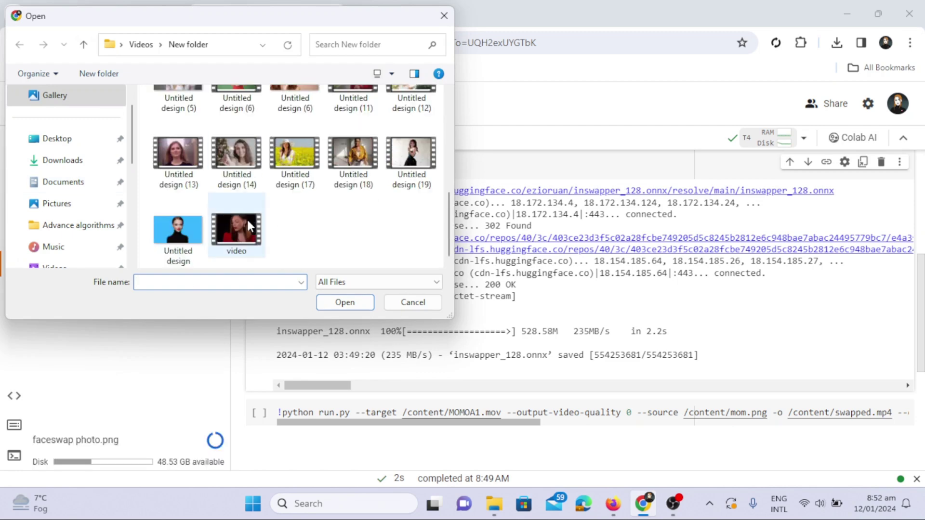
click(247, 218)
click(360, 308)
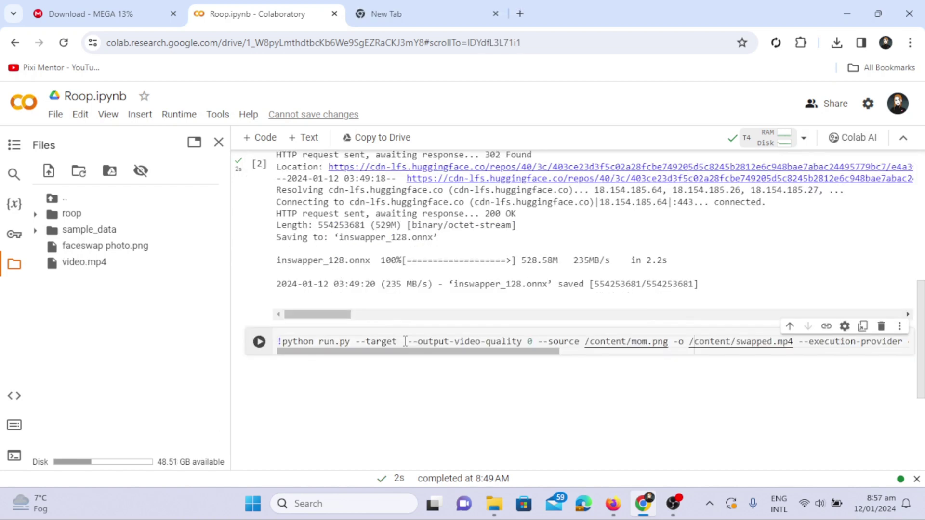
Set --target to /content/video.mp4 and the source to the face photo's path, then run the Roop cell.
text(video.mp4)
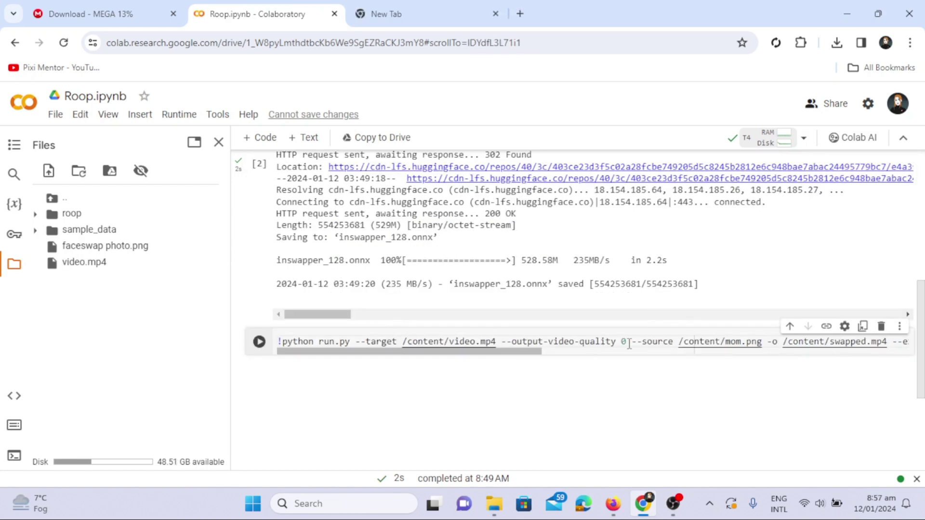
click(166, 262)
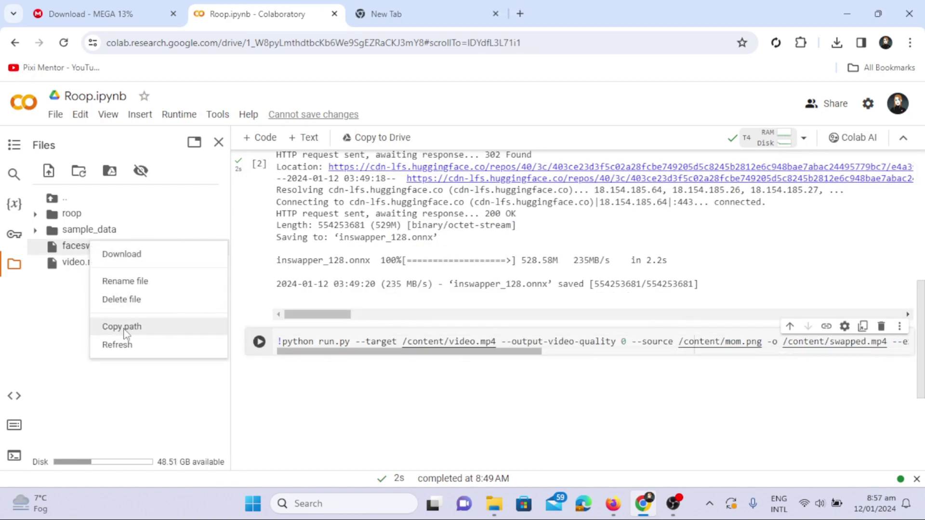
click(128, 327)
scroll(626, 342, right, 2)
drag(597, 342, 682, 342)
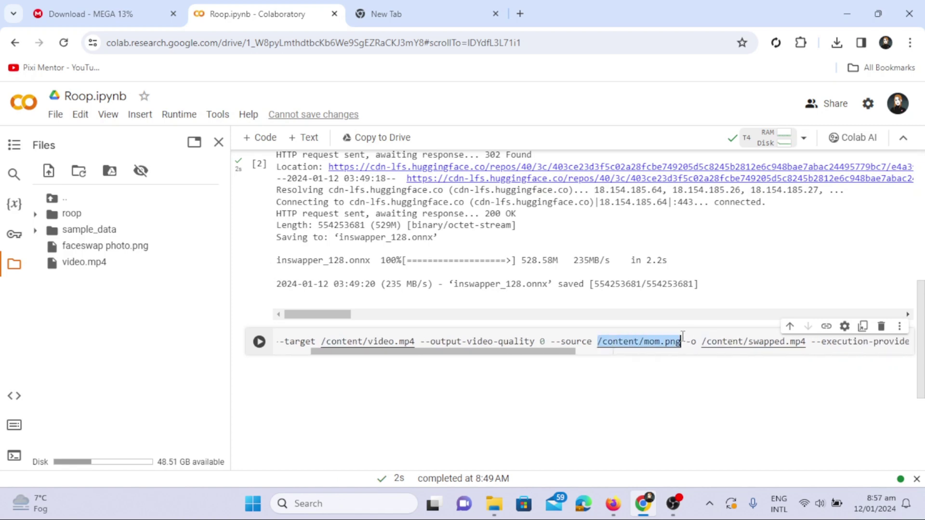
key(ctrl+v)
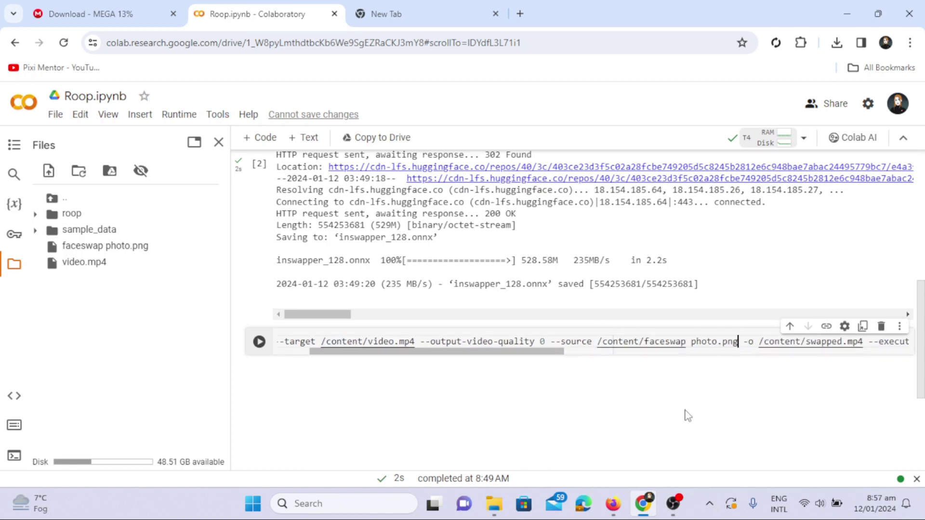
click(259, 343)
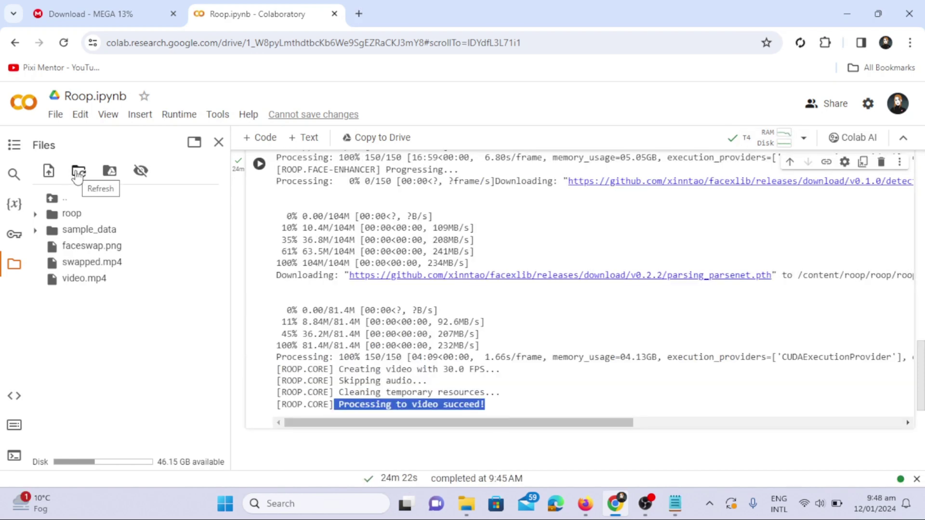
click(78, 172)
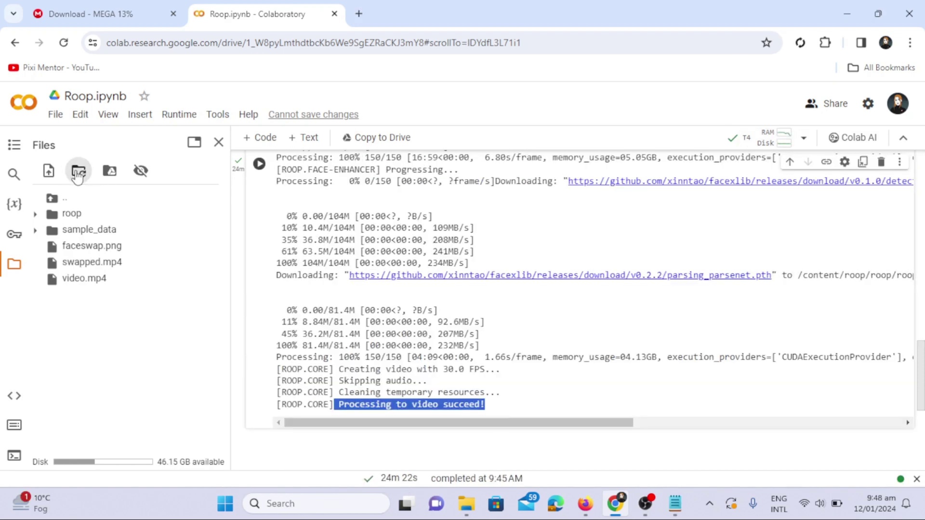
click(316, 459)
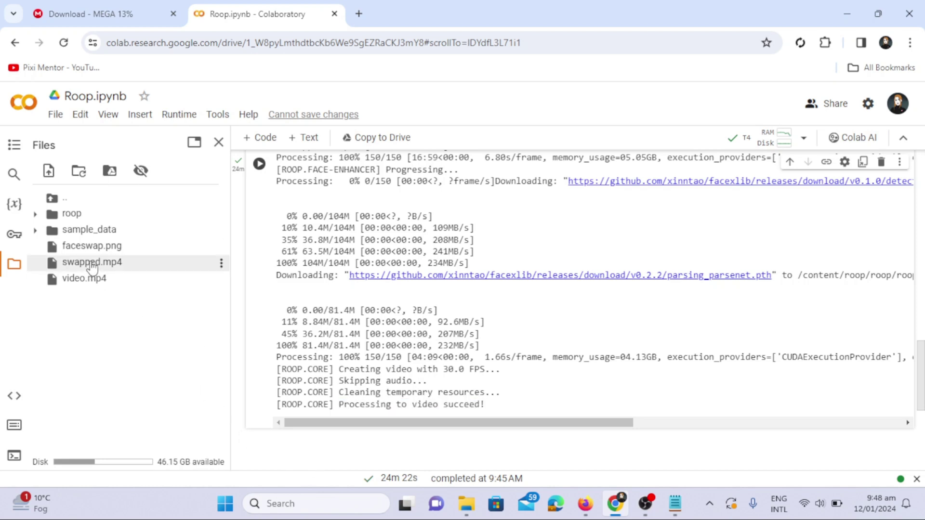